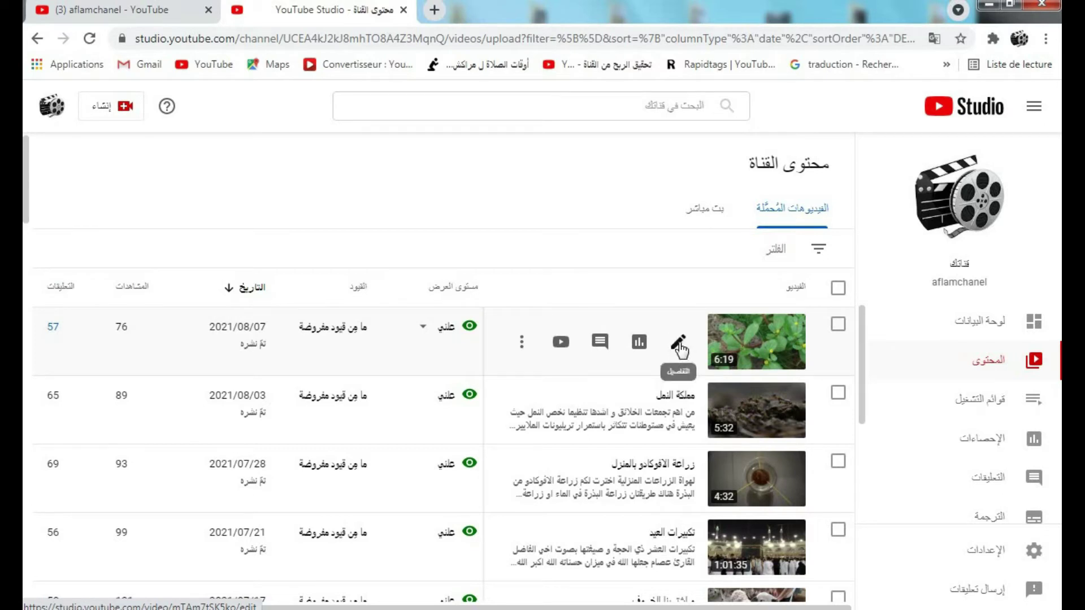
# Open the details of the video "نبتة الرجله النبته الملكه" for editing and expand its additional options
pyautogui.click(679, 346)
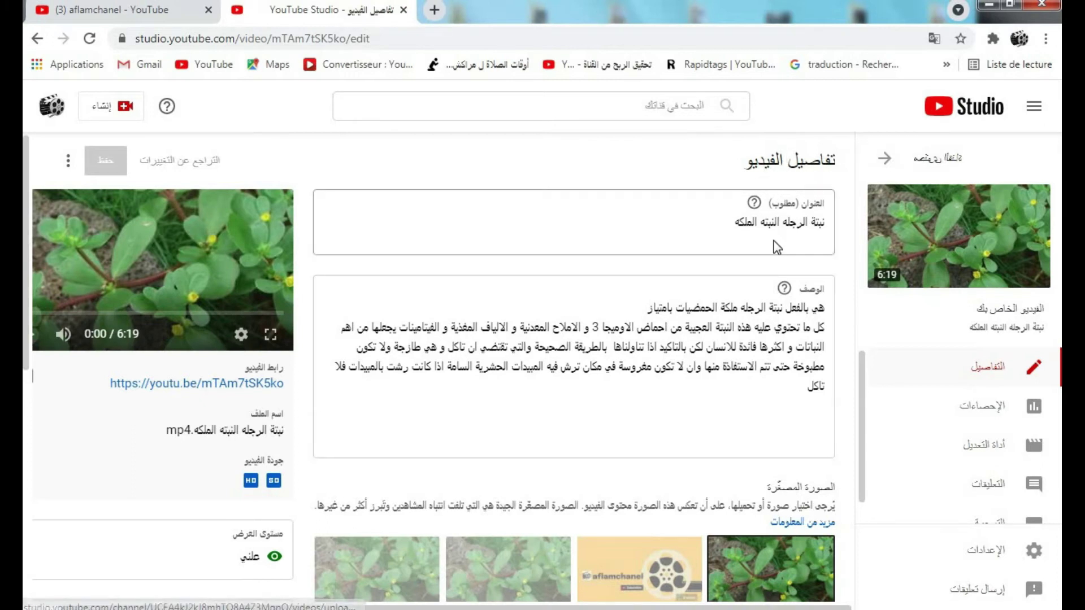
pyautogui.scroll(-4, 723, 331)
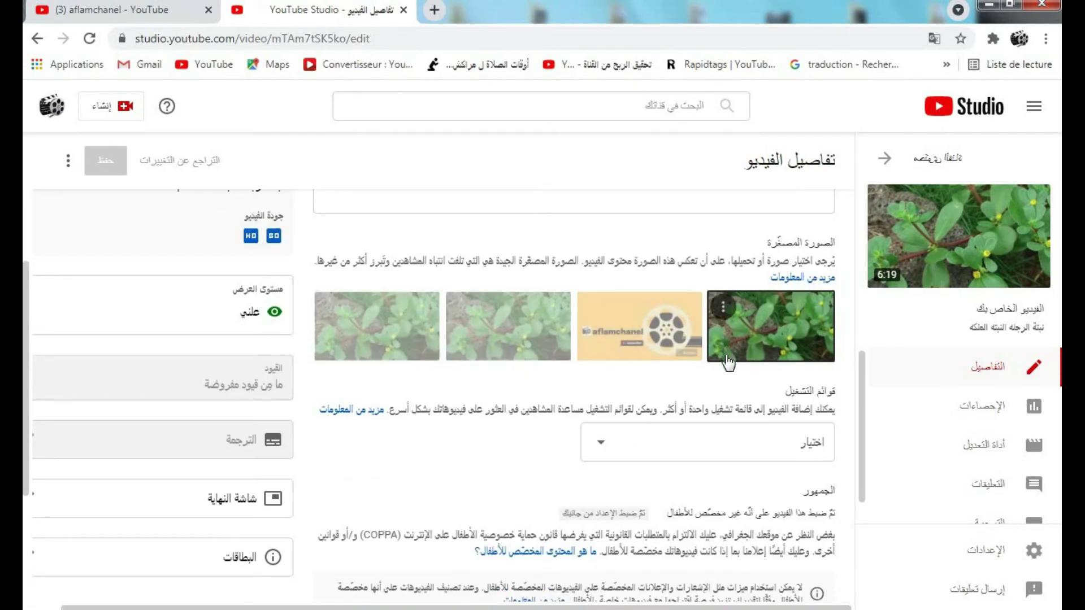
pyautogui.scroll(-1, 728, 361)
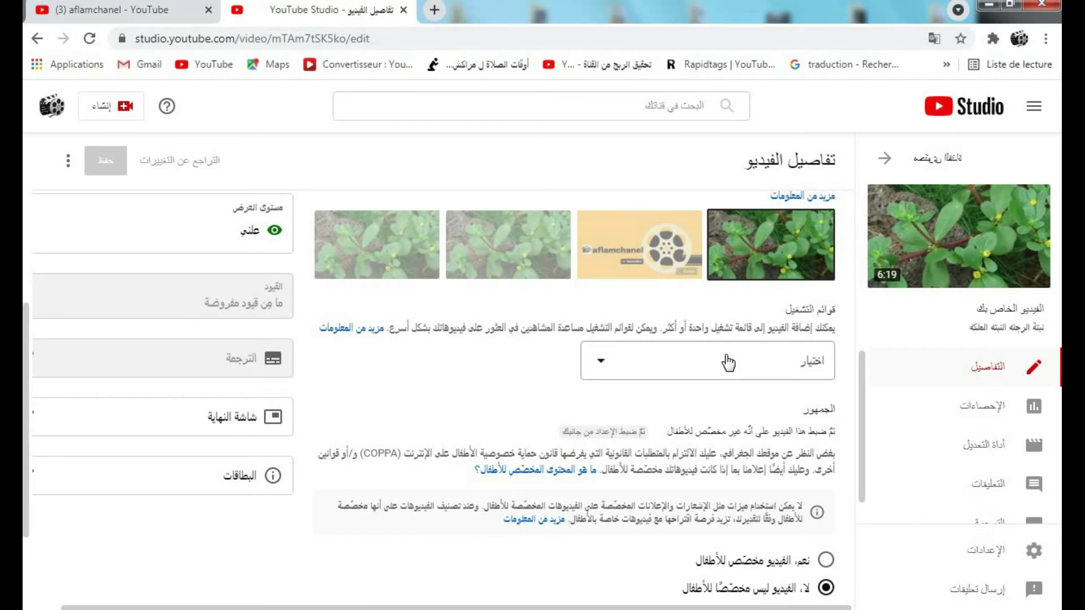
pyautogui.scroll(-1, 729, 362)
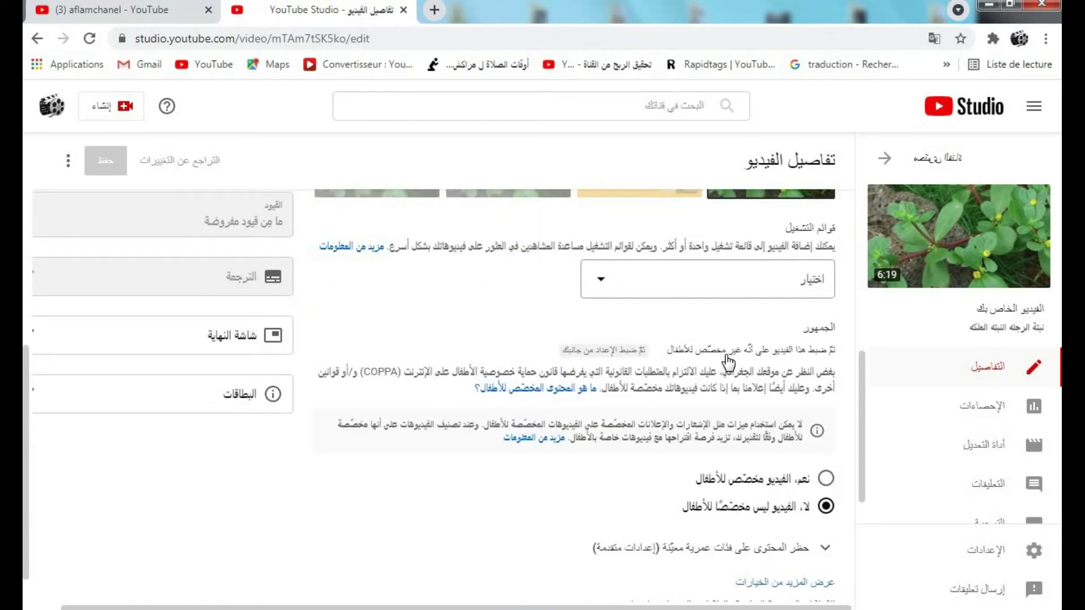
pyautogui.scroll(-1, 728, 361)
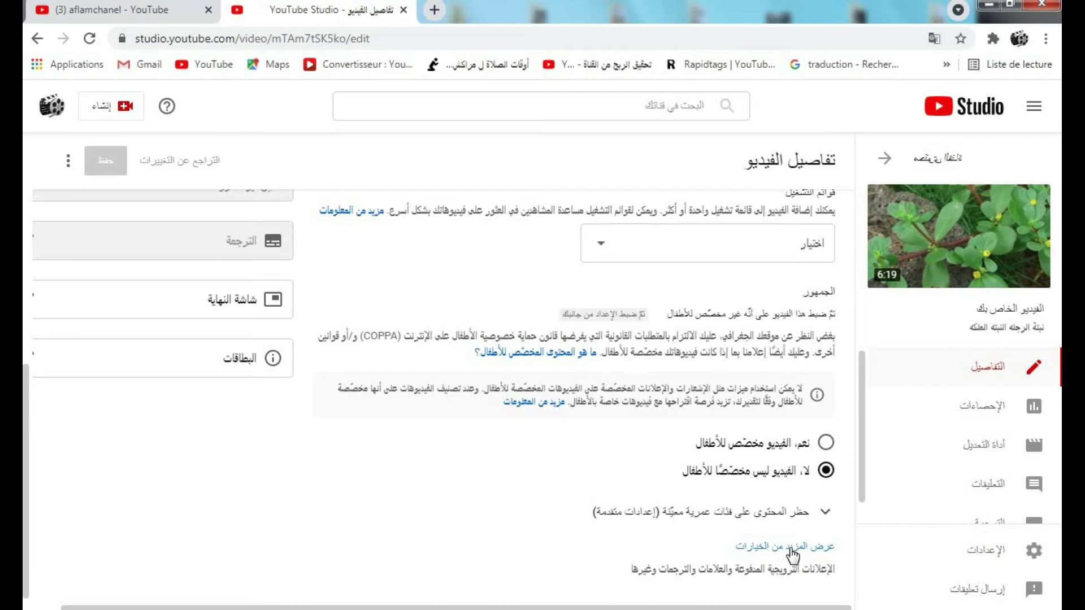
pyautogui.click(779, 553)
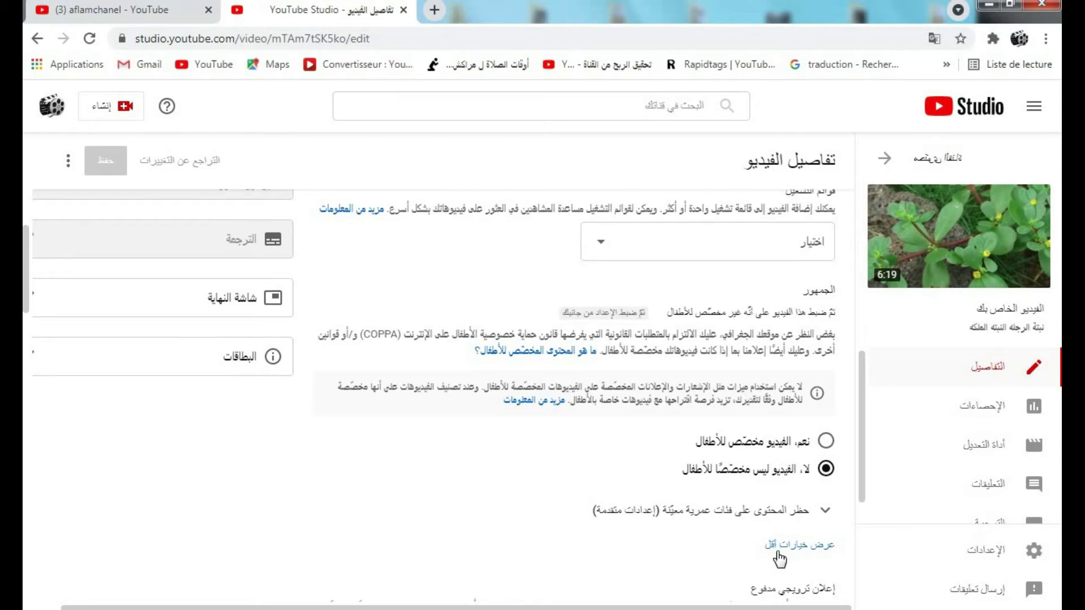
# Set the video's comment visibility to "السماح بكلّ التعليقات" (allow all comments) and dismiss the Windows colour scheme dialog
pyautogui.scroll(-3, 780, 559)
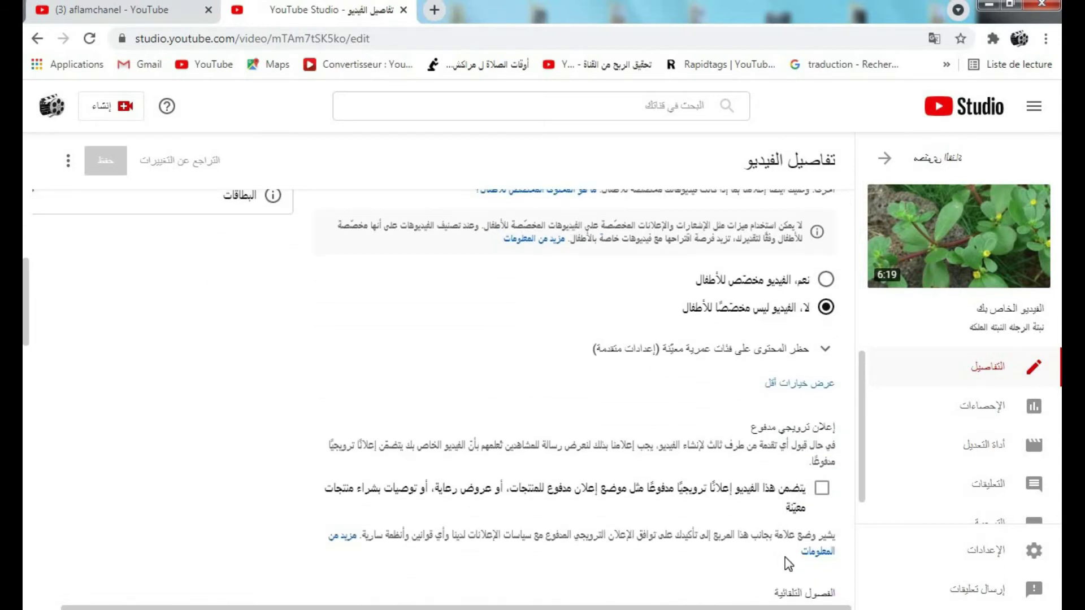
pyautogui.scroll(-3, 785, 557)
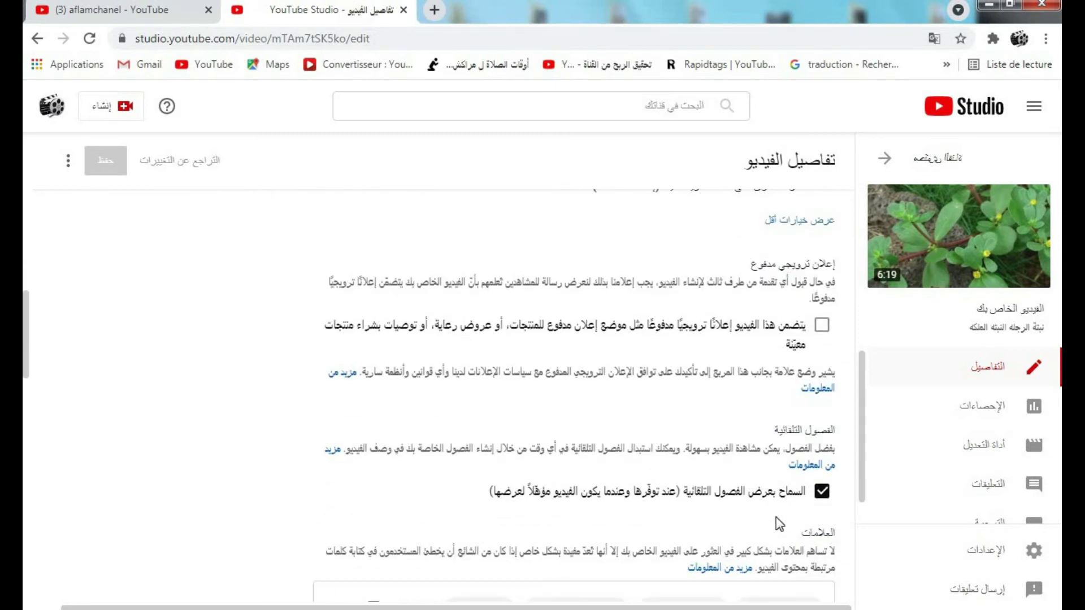
pyautogui.scroll(-9, 740, 531)
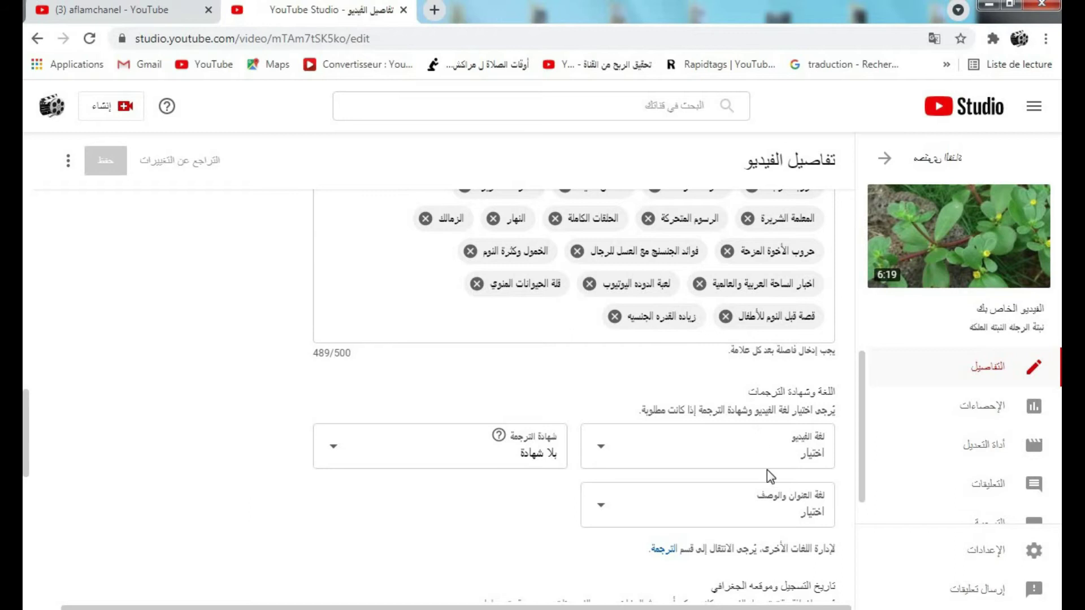
pyautogui.scroll(-3, 768, 469)
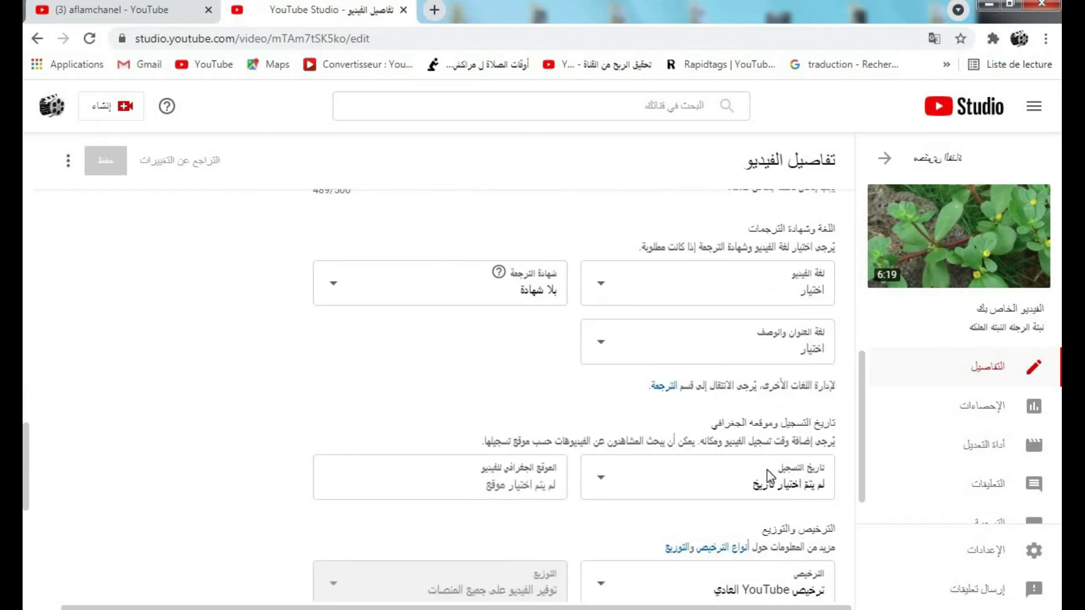
pyautogui.scroll(-2, 767, 469)
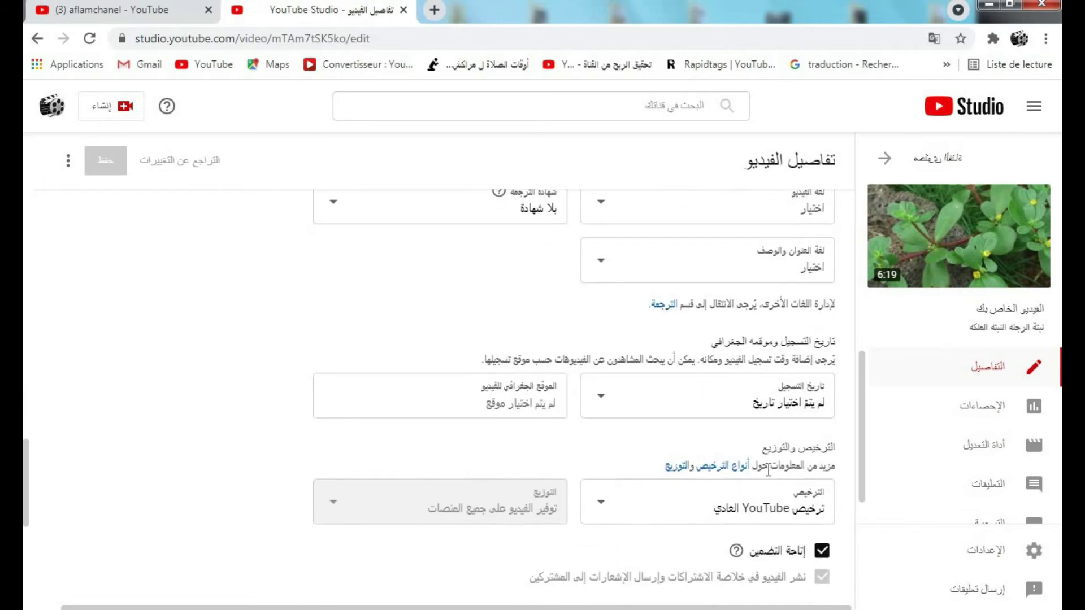
pyautogui.scroll(-3, 768, 469)
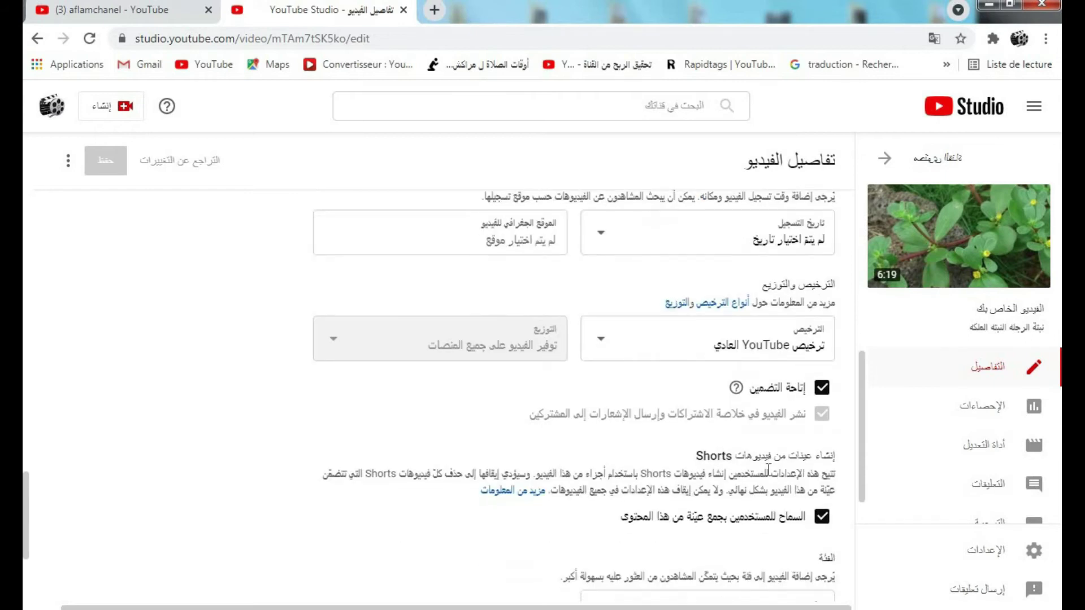
pyautogui.scroll(-2, 769, 469)
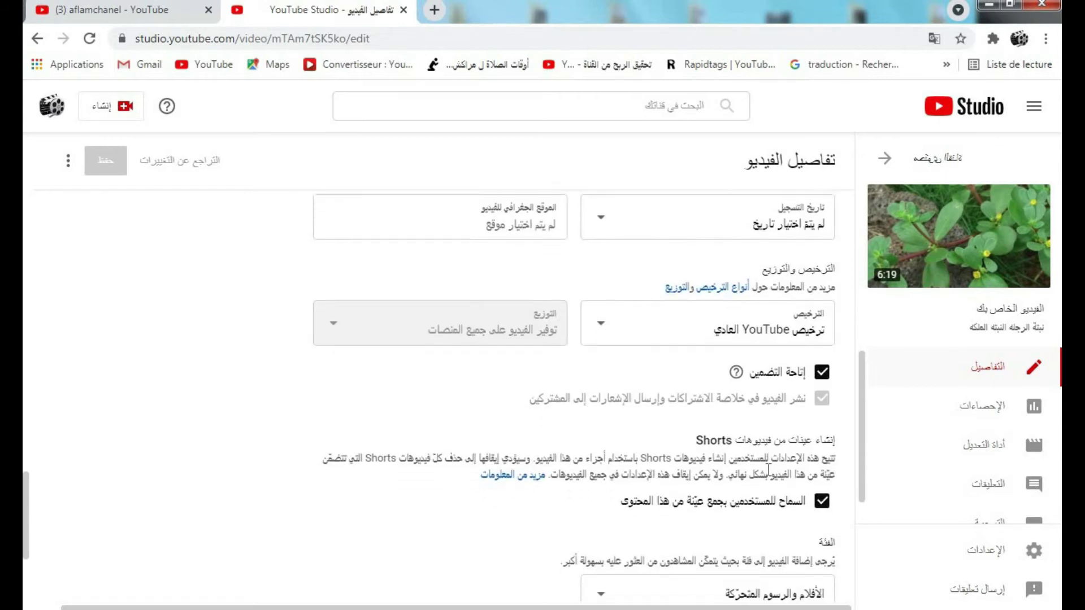
pyautogui.scroll(-2, 769, 470)
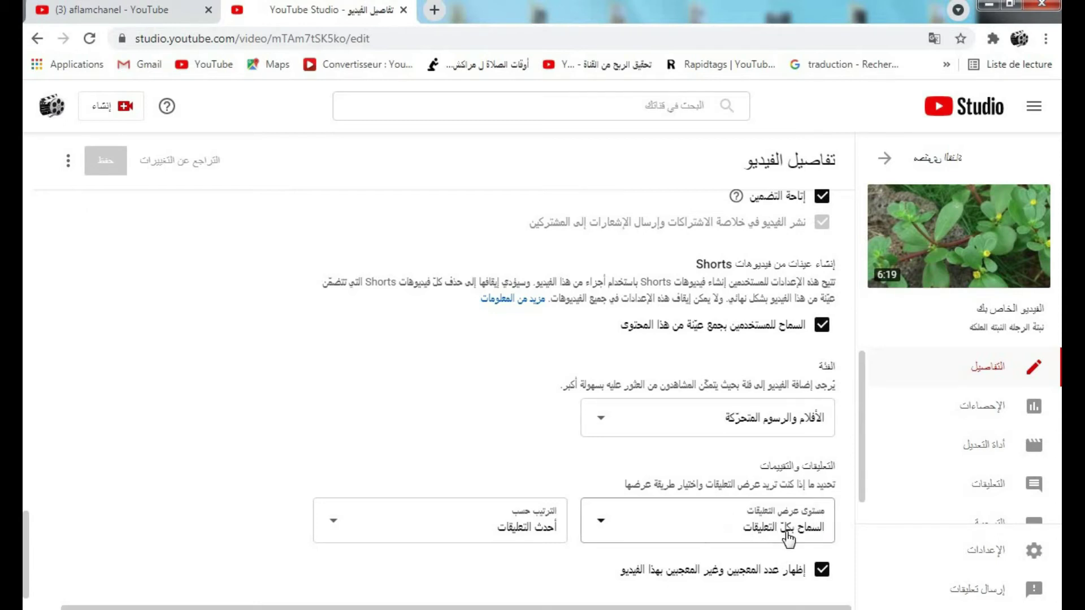
pyautogui.click(601, 528)
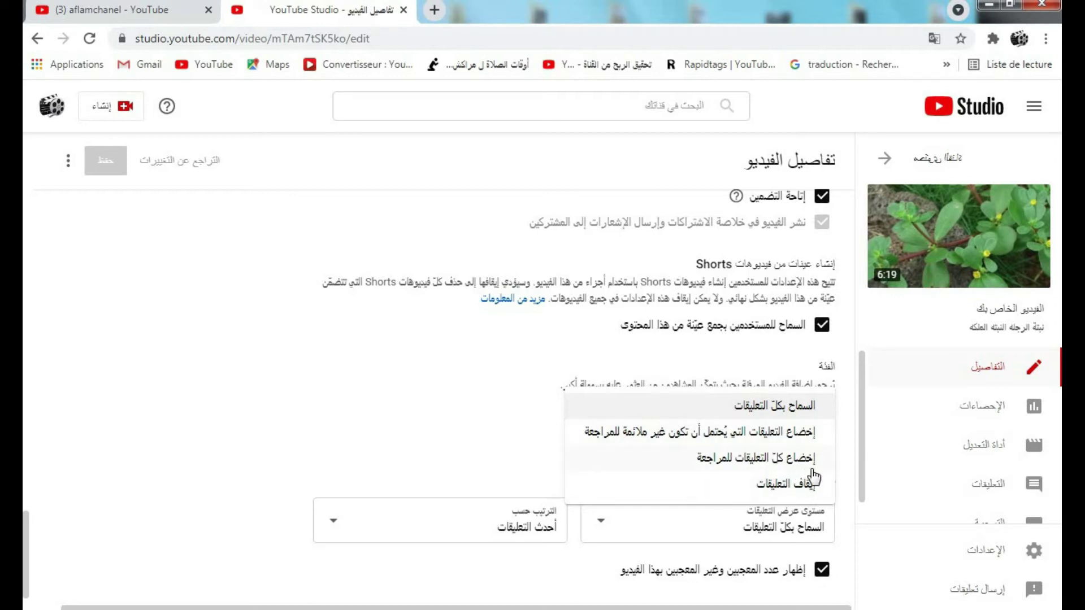
pyautogui.click(777, 413)
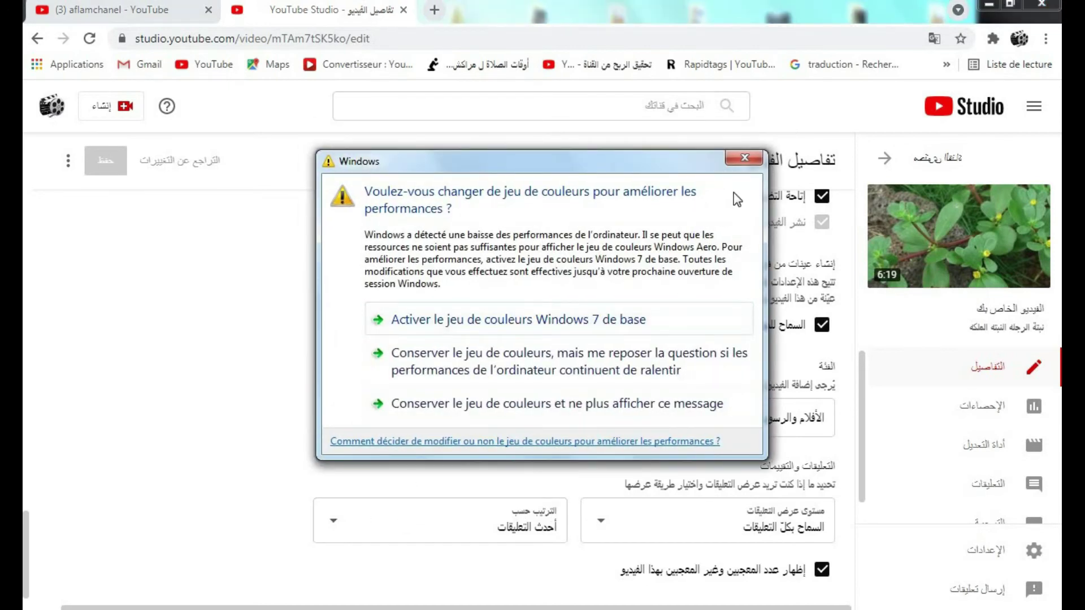
pyautogui.click(743, 158)
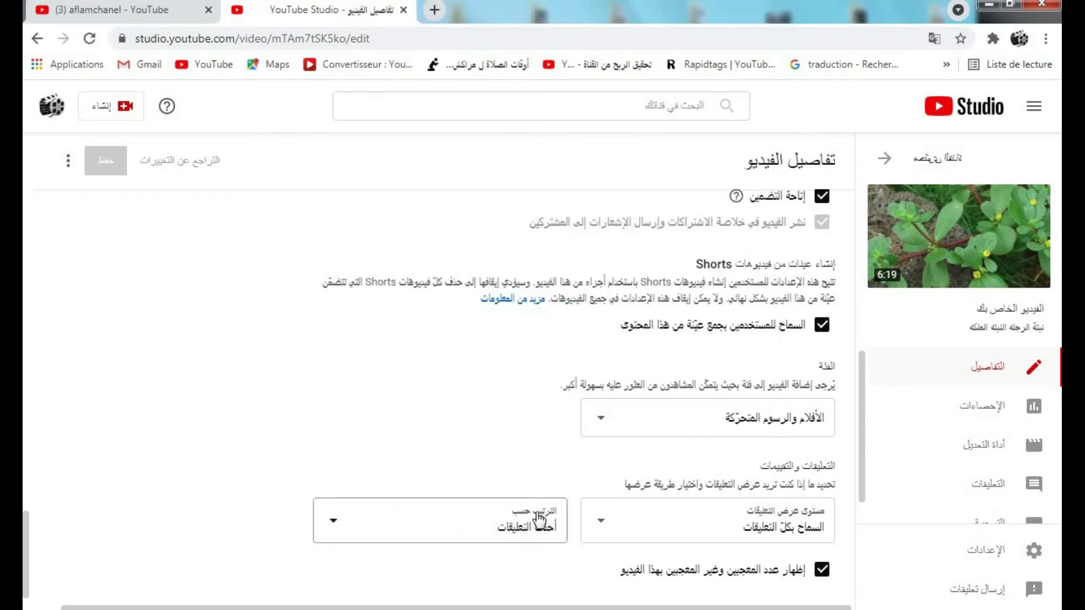
# Set the comment sort order to "أحدث التعليقات" (newest comments) and return to the channel content list
pyautogui.click(339, 528)
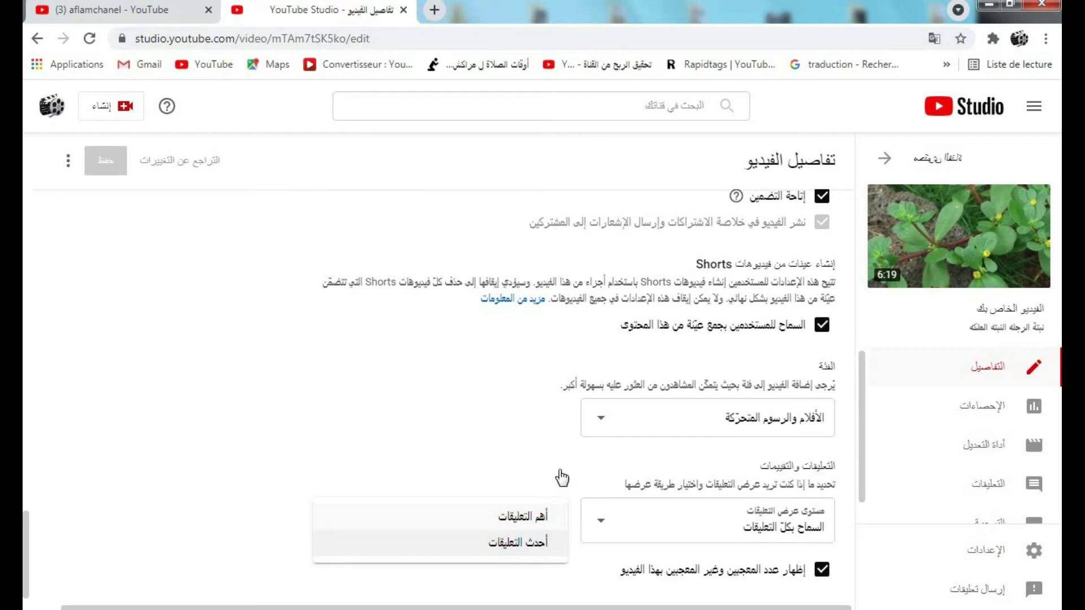
pyautogui.click(505, 544)
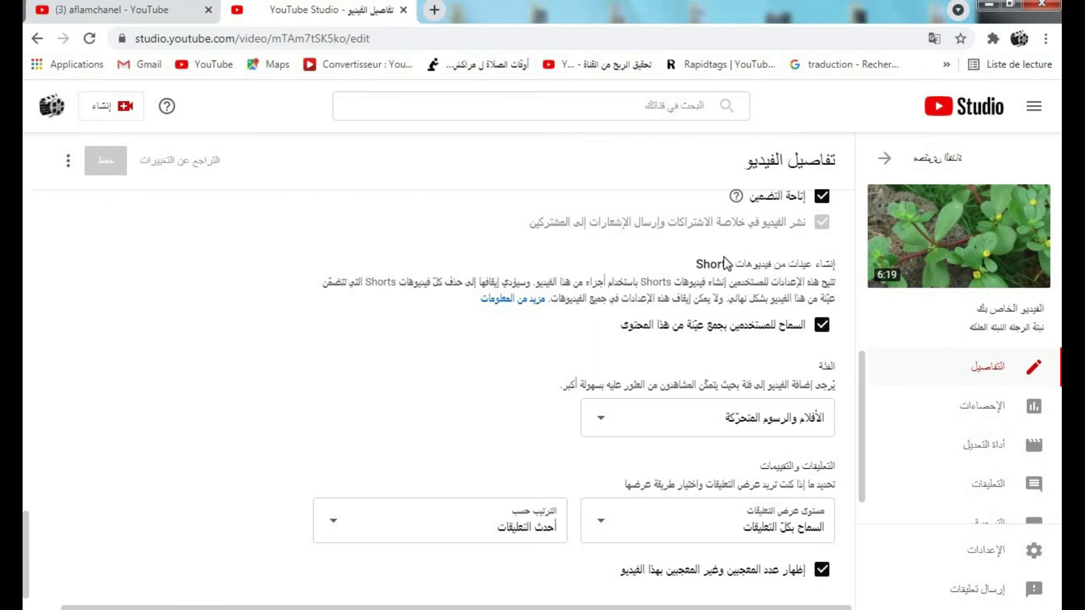
pyautogui.click(889, 161)
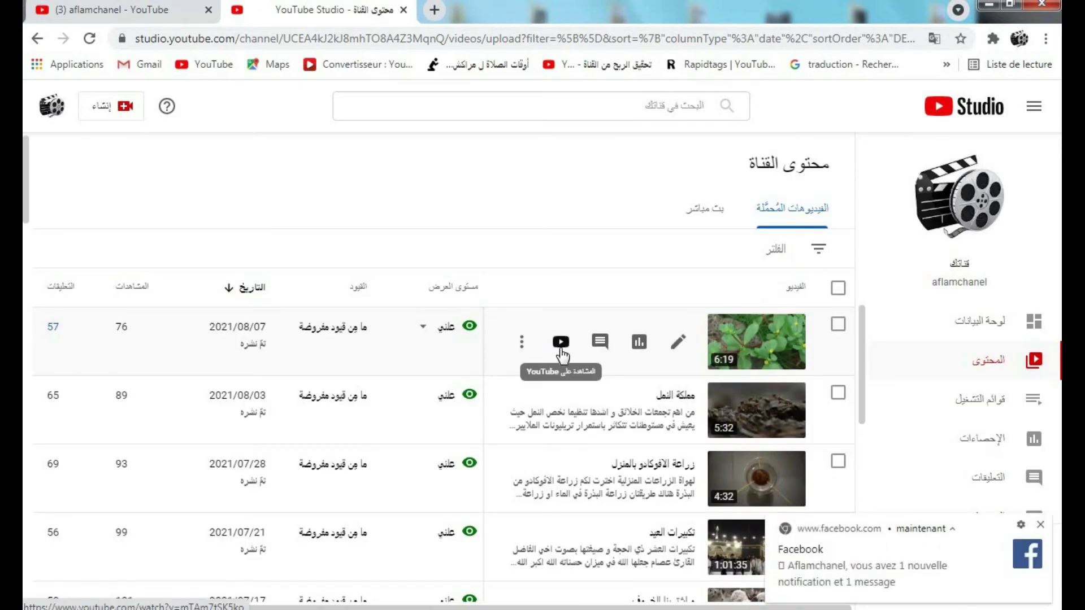
# Dismiss the Facebook notification, view the purslane video on YouTube to examine its comments section, and close its watch page
pyautogui.click(1043, 527)
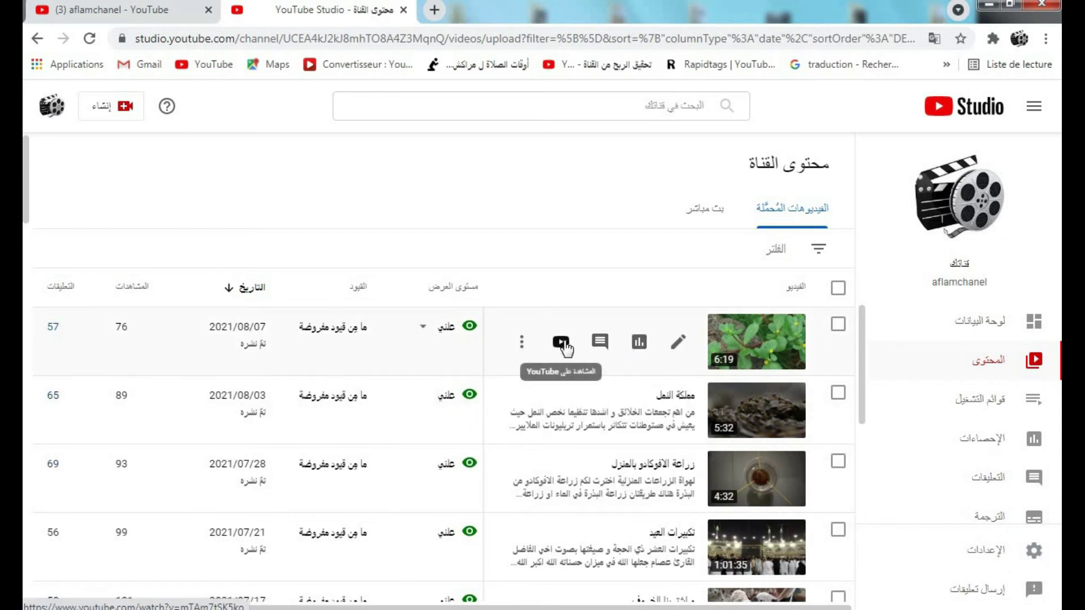
pyautogui.click(563, 345)
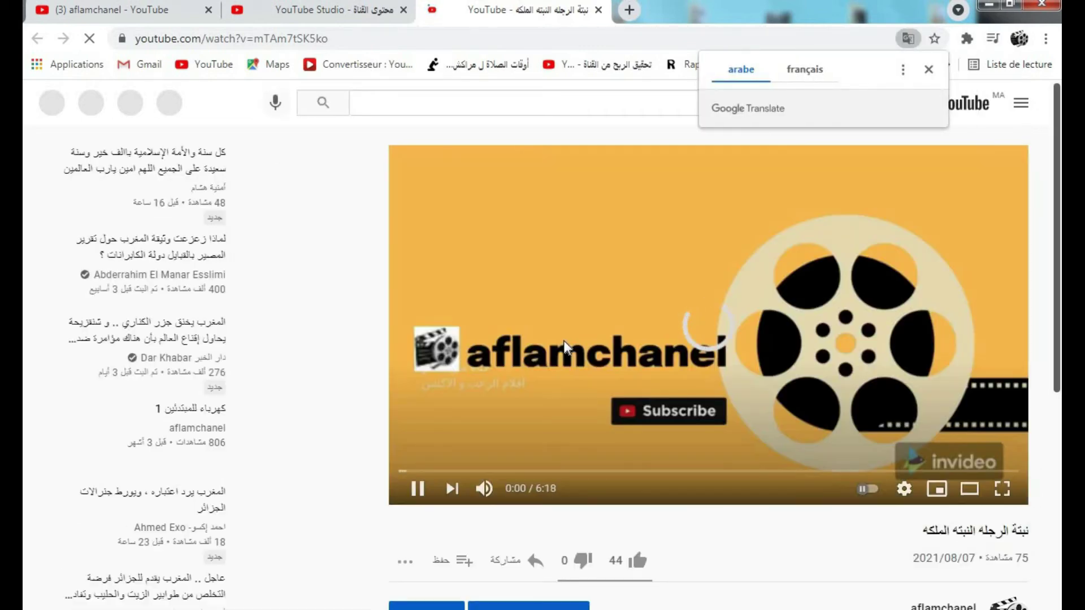
pyautogui.scroll(-2, 515, 409)
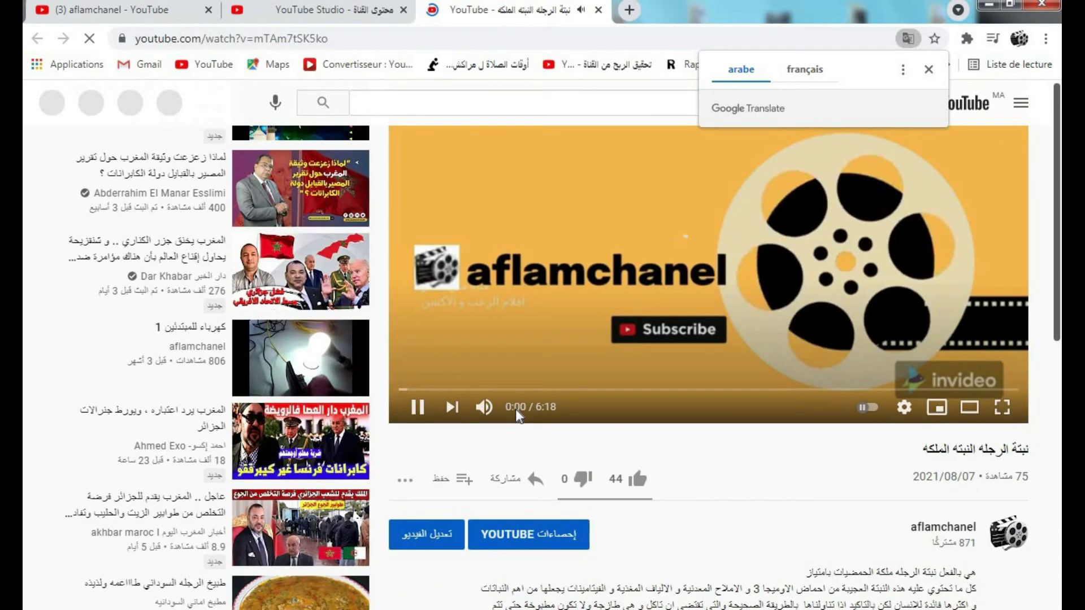
pyautogui.scroll(-3, 515, 409)
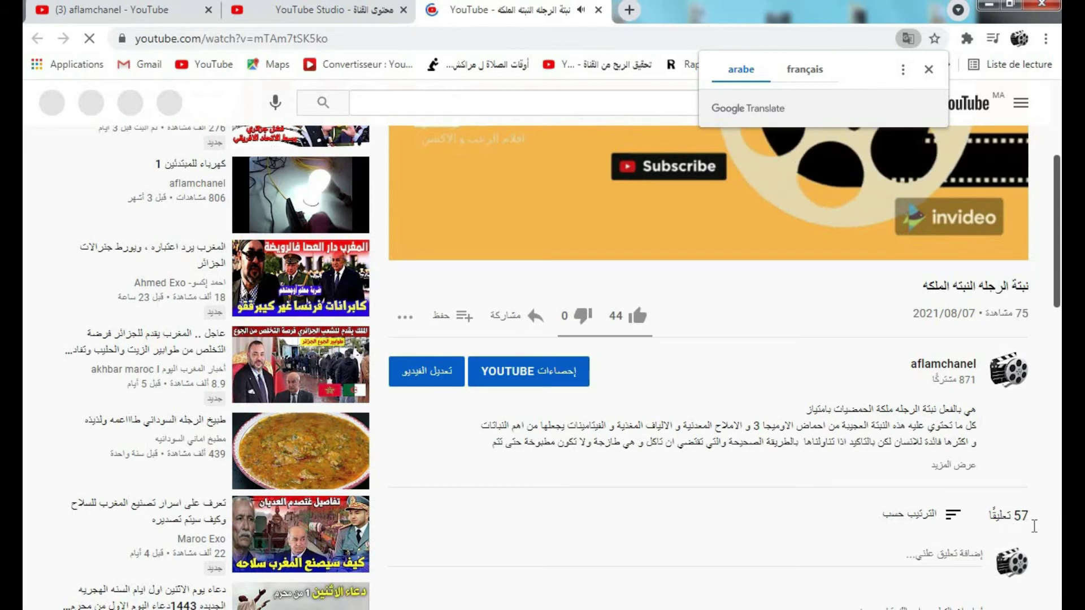
pyautogui.scroll(2, 1006, 525)
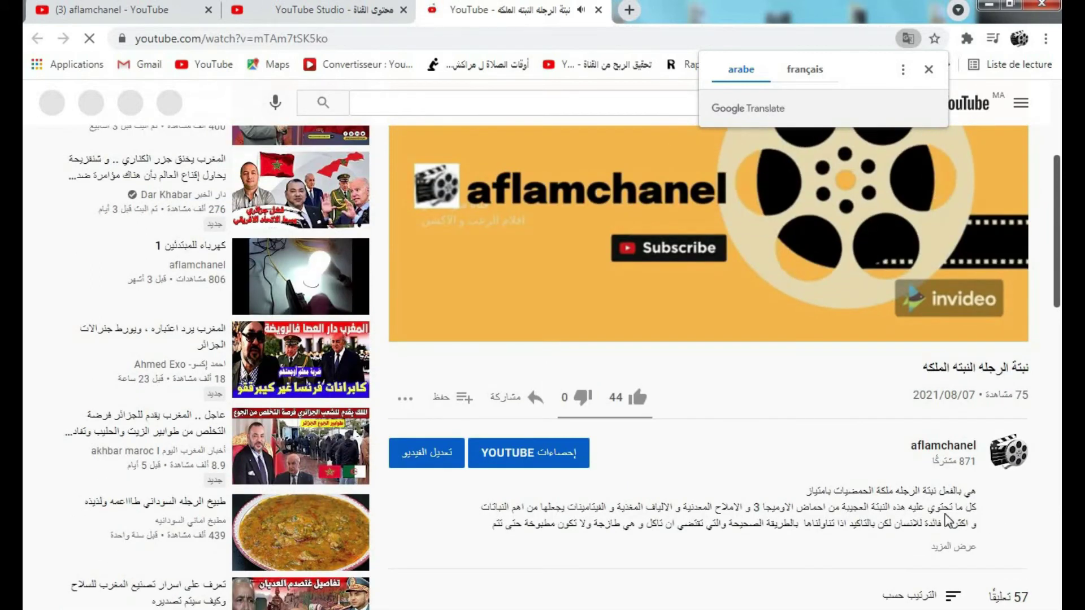
pyautogui.scroll(4, 824, 473)
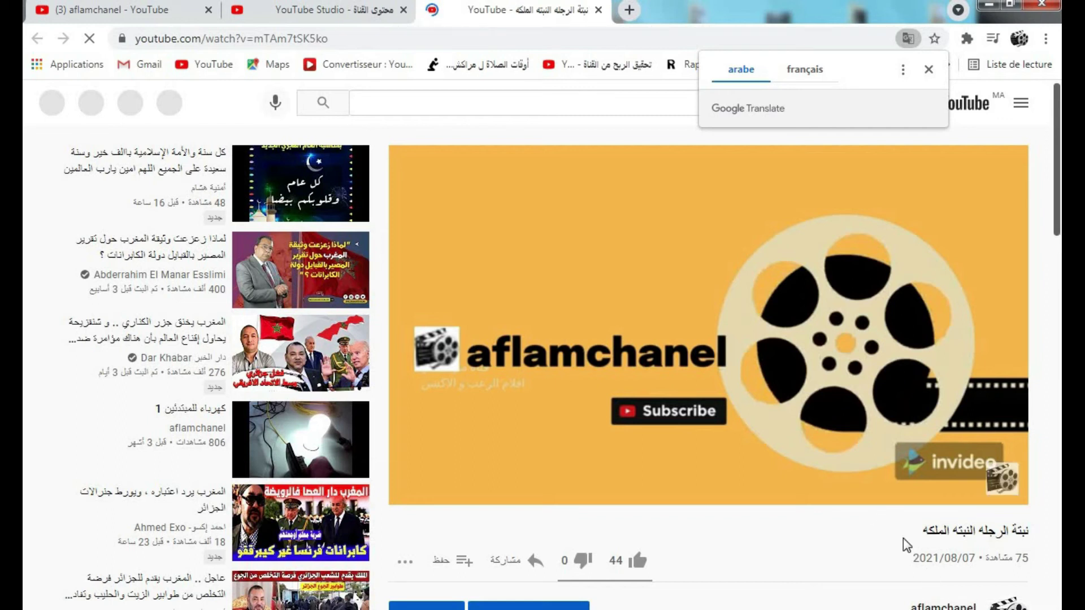
pyautogui.scroll(-8, 903, 538)
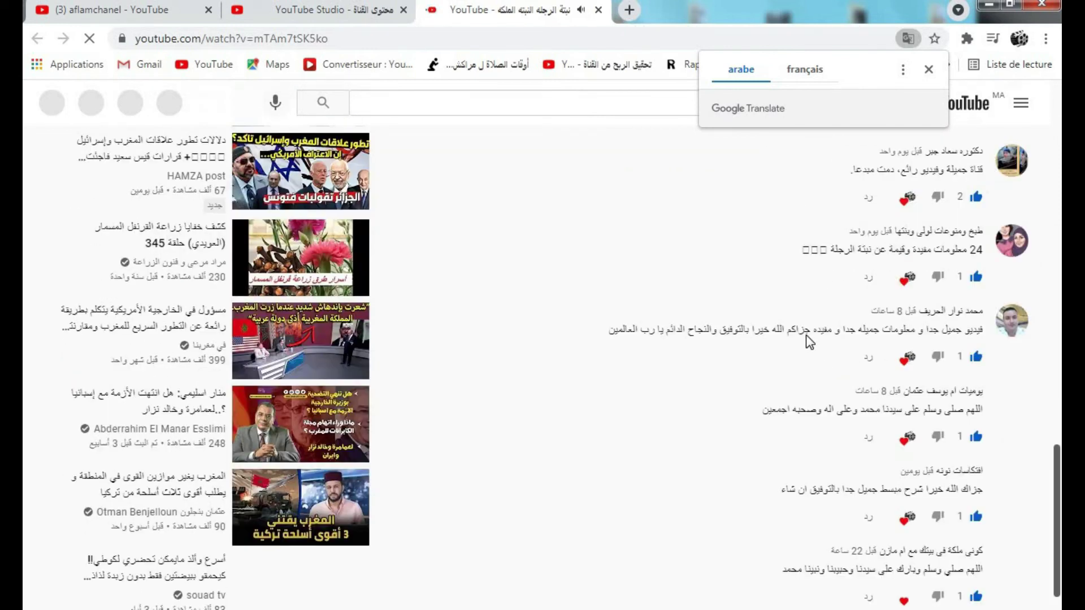
pyautogui.scroll(8, 812, 338)
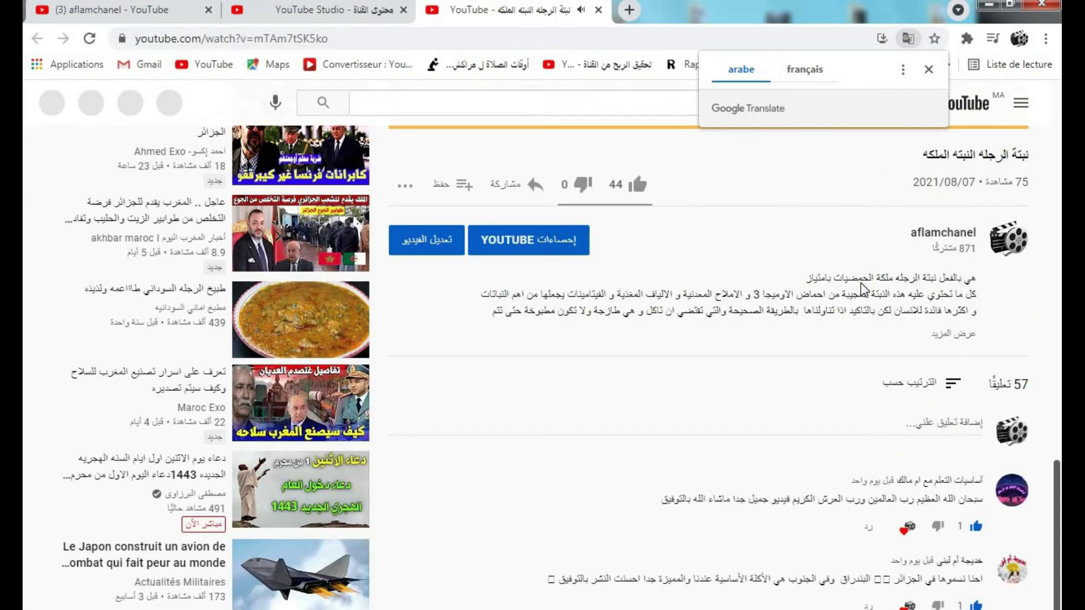
pyautogui.scroll(1, 944, 266)
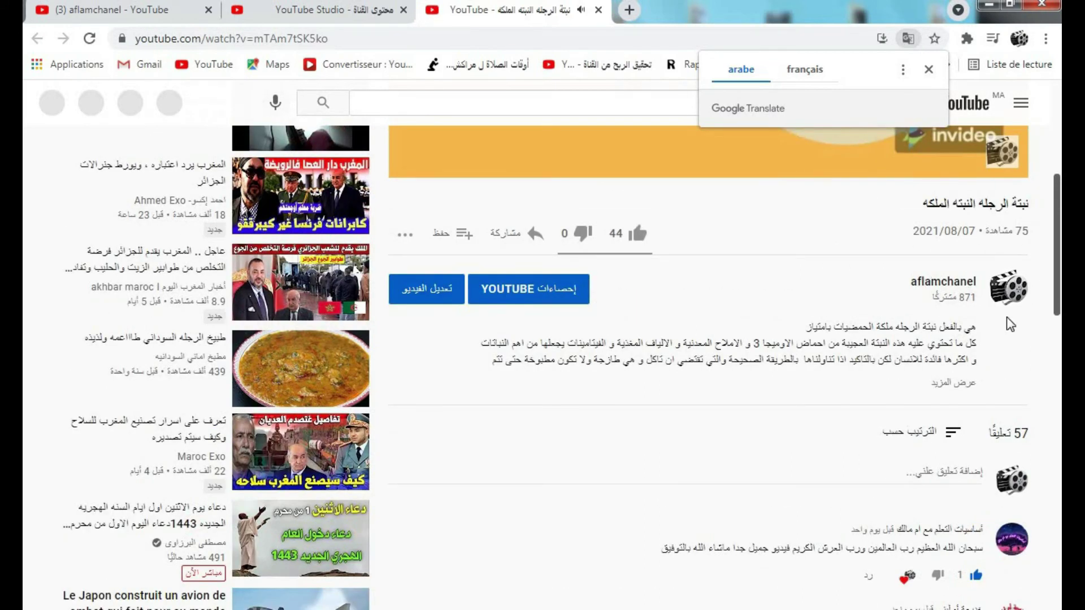
pyautogui.click(598, 9)
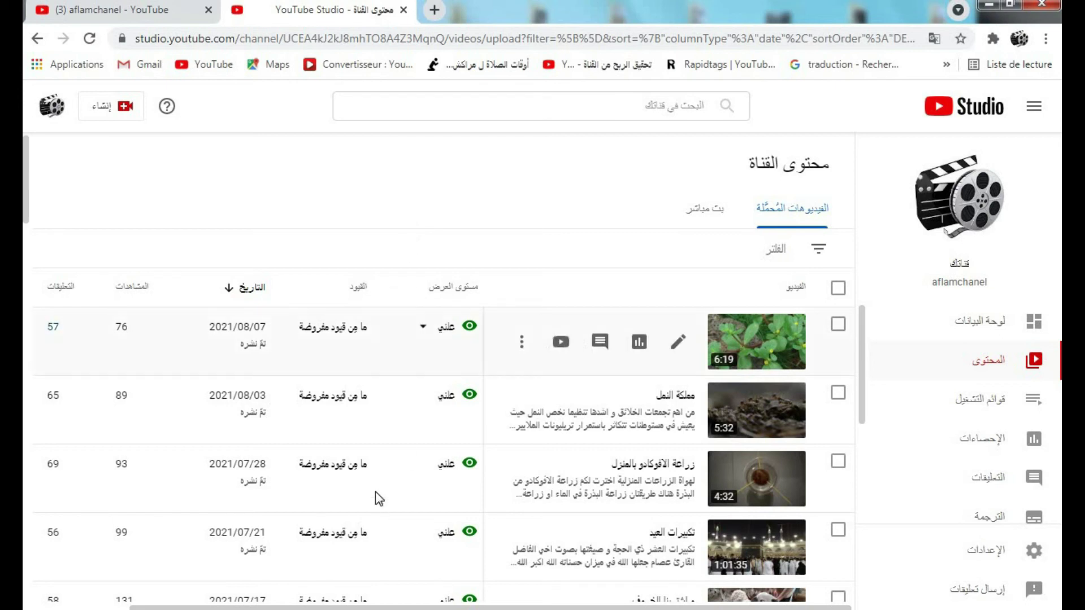
# Close the YouTube Studio channel content page
pyautogui.rightClick(341, 226)
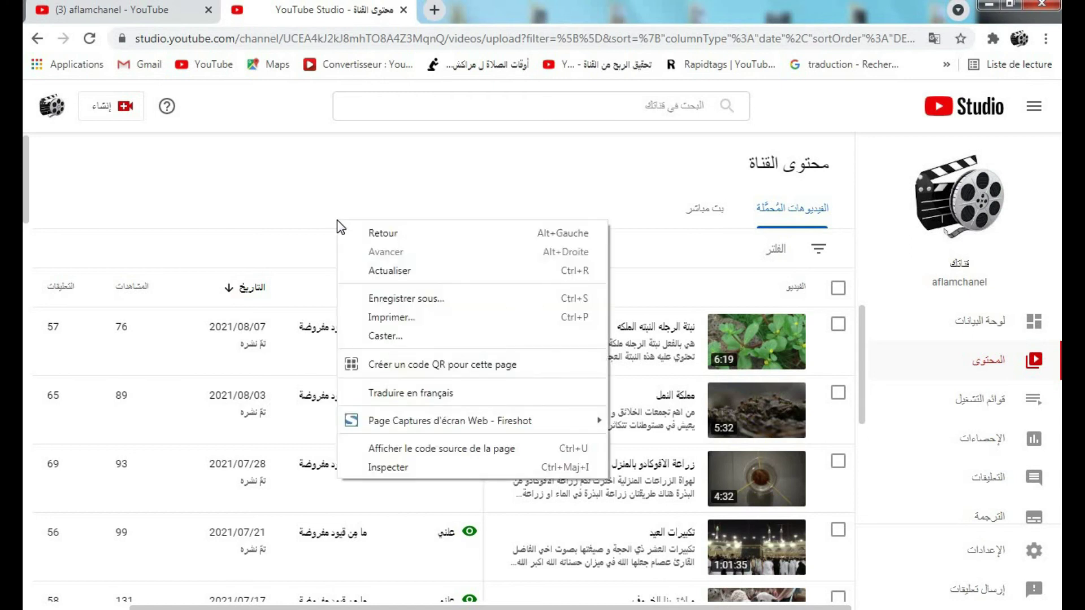
pyautogui.press('Escape')
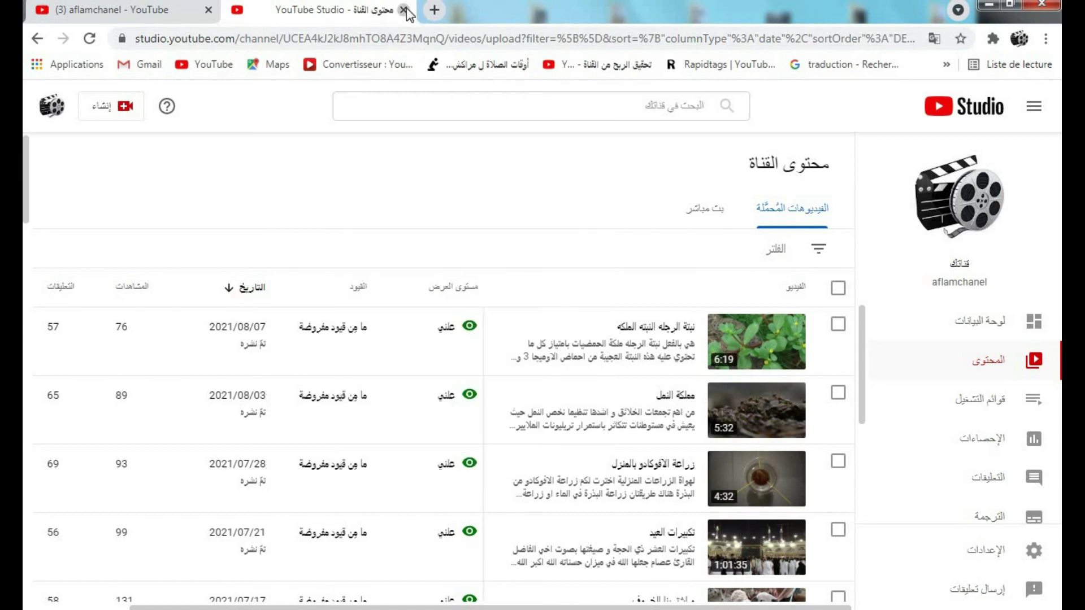
pyautogui.click(403, 10)
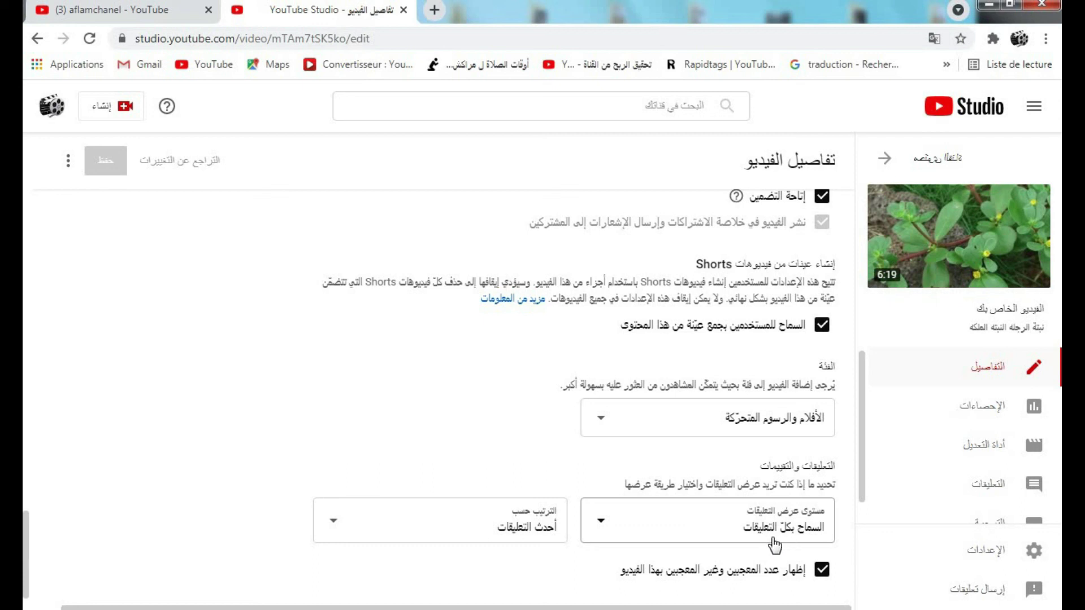
# Select "السماح بكلّ التعليقات" (allow all comments) as the video's comment visibility and dismiss the Windows colour scheme dialog
pyautogui.click(601, 523)
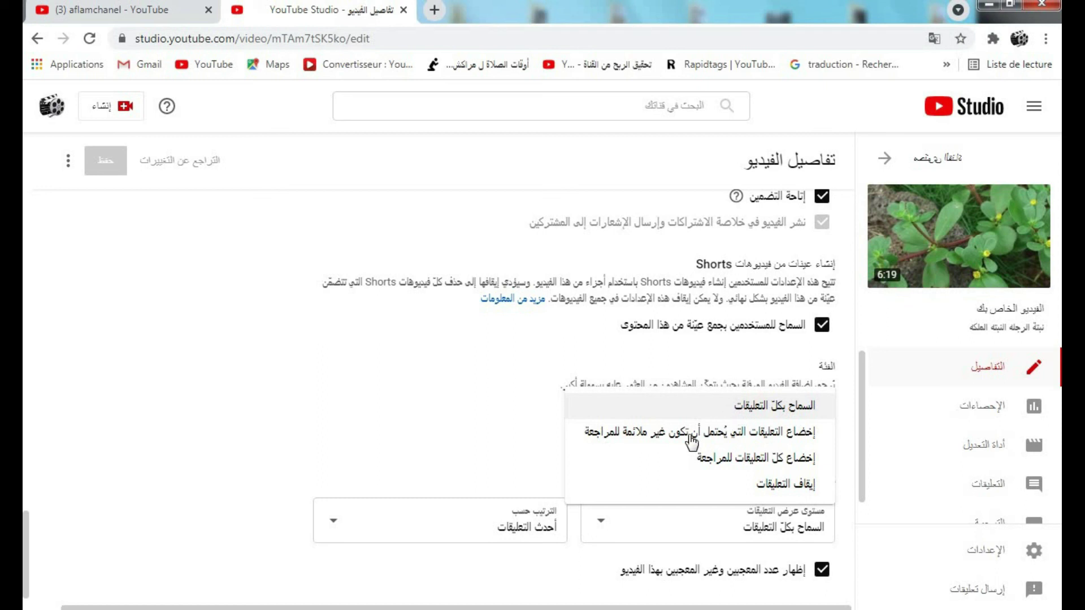
pyautogui.click(776, 414)
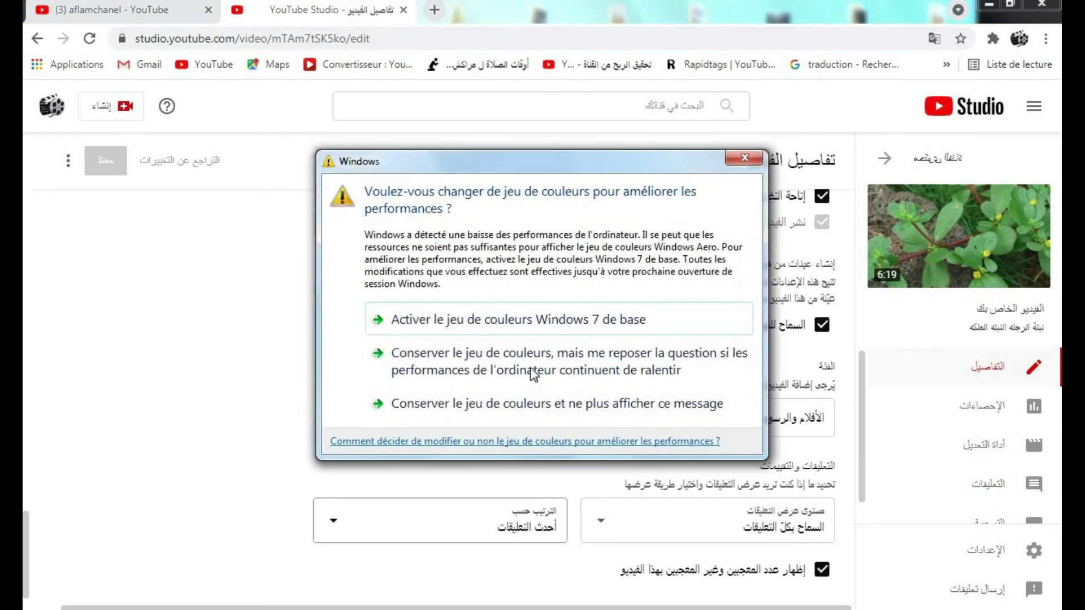
pyautogui.click(736, 161)
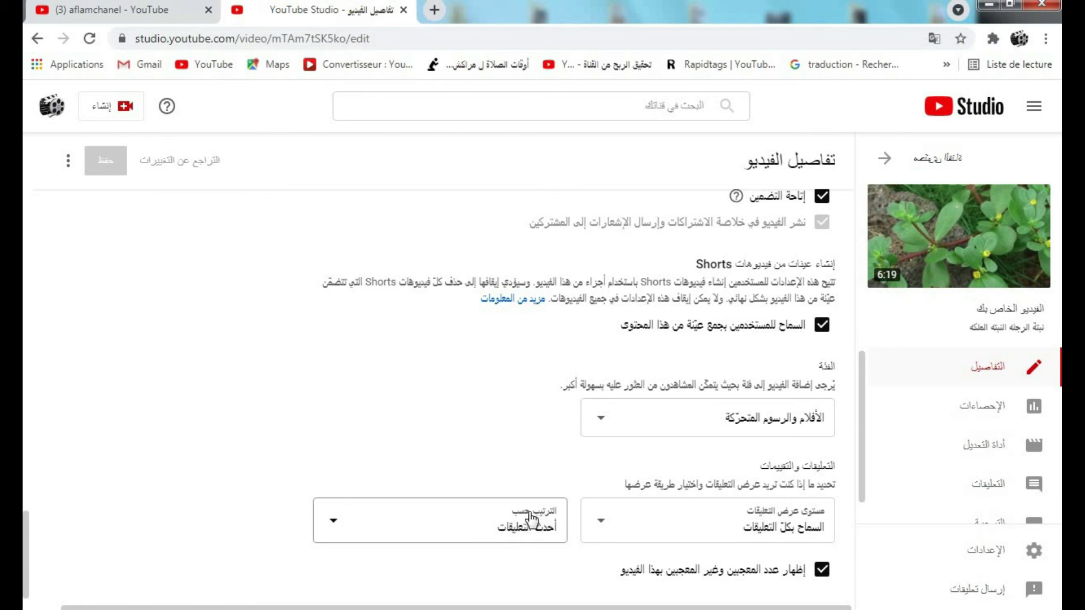
# Open the sort order choices for the video's comments
pyautogui.click(339, 530)
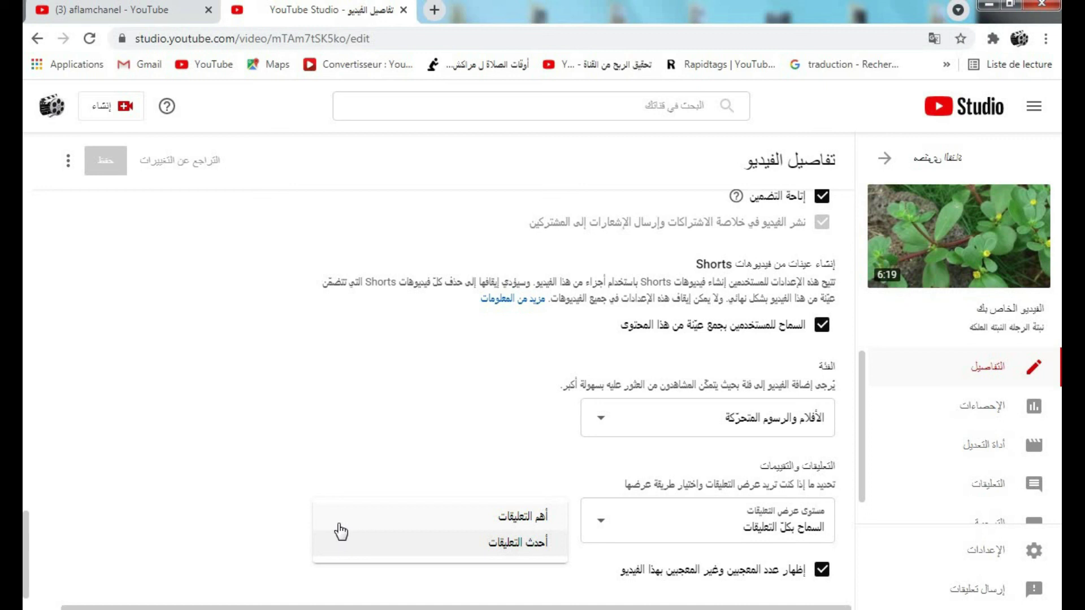